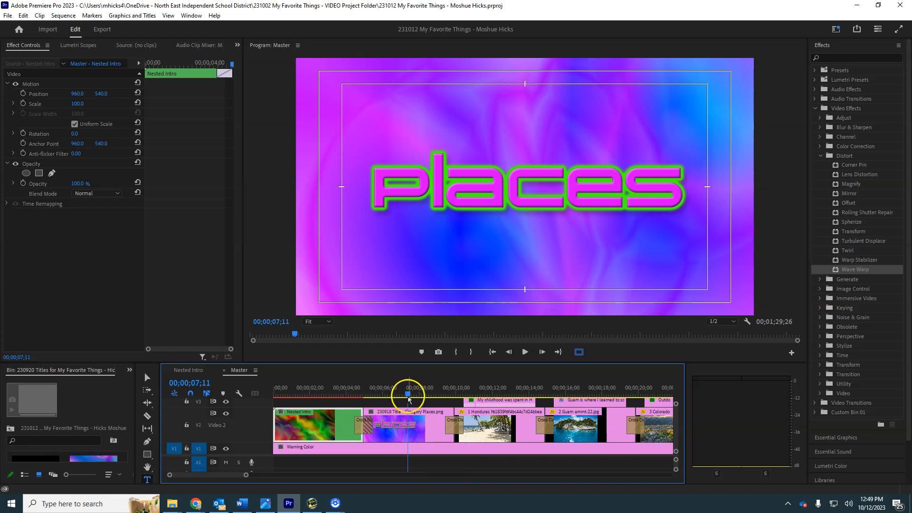
Step: Play the Master sequence from its start to preview the intro animation
left_click(269, 394)
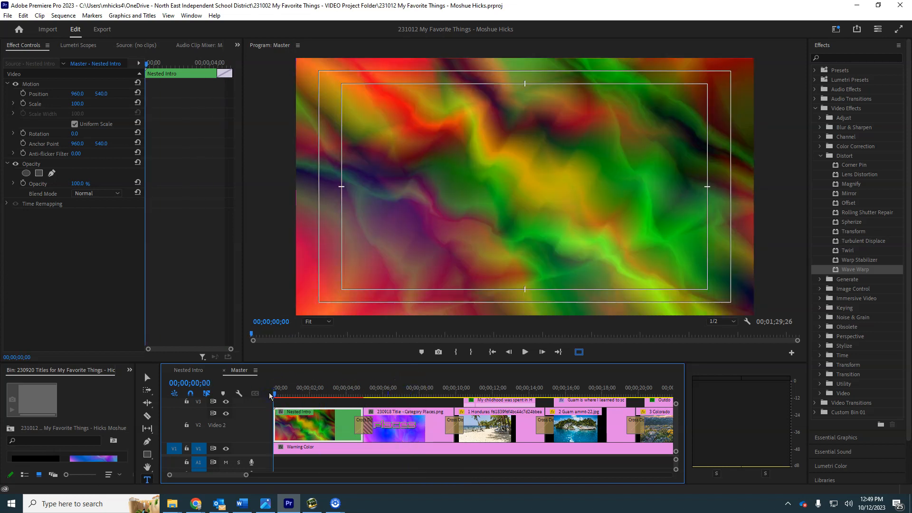
key("space")
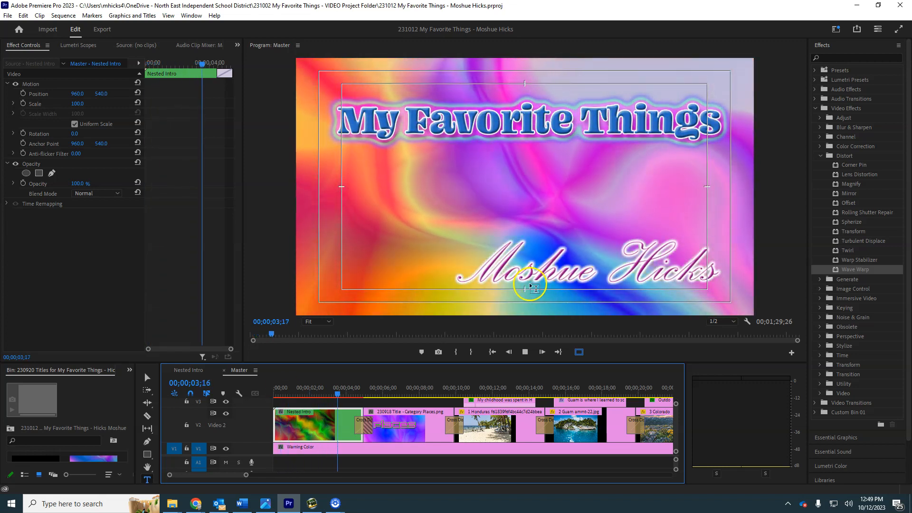
key("space")
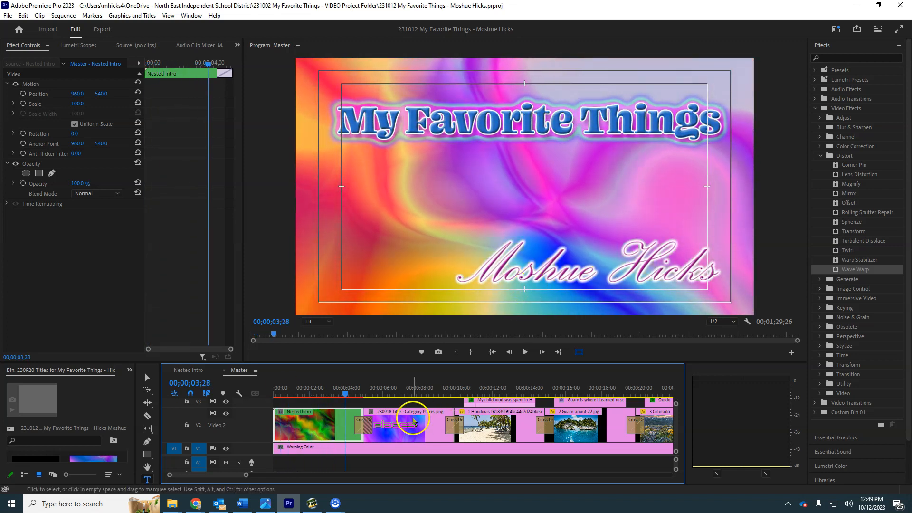
Step: Review the title and background layers of the Nested Intro sequence in an enlarged timeline and return to the Master sequence
double_click(324, 428)
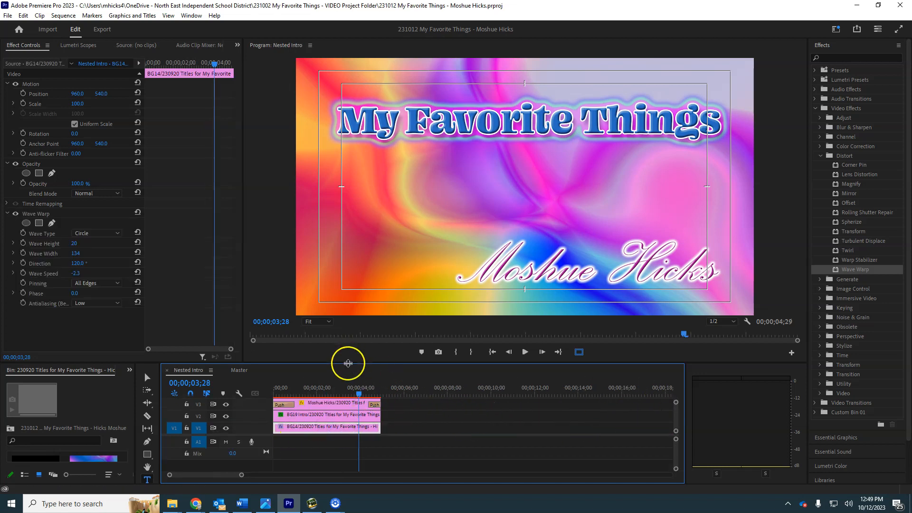
left_click_drag(349, 365, 348, 336)
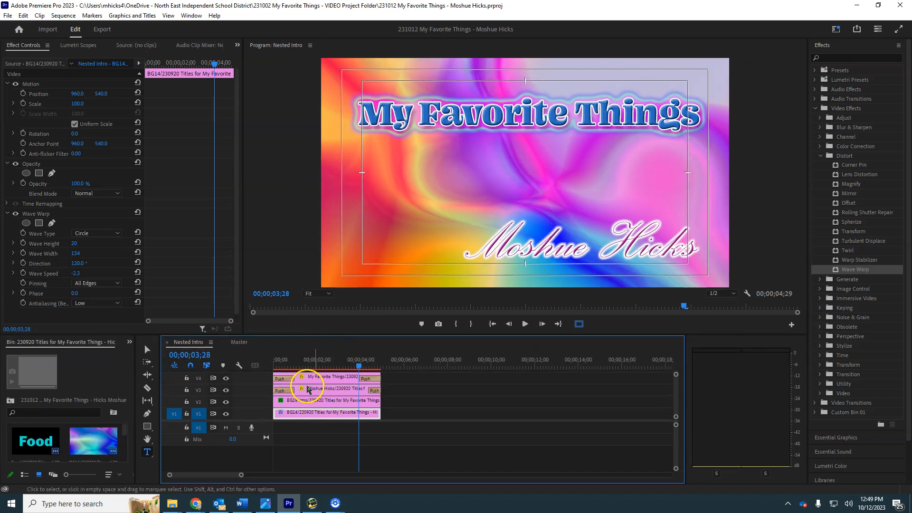
left_click_drag(292, 363, 313, 361)
left_click(239, 344)
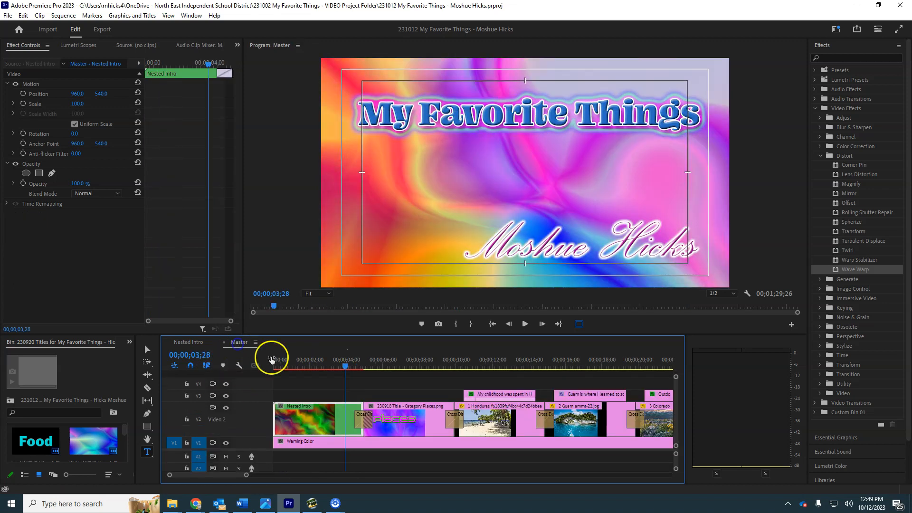
Step: Select the Places title clip and put the playhead just after its opening transition, at 00;00;05;13
left_click(349, 361)
left_click_drag(350, 363, 395, 365)
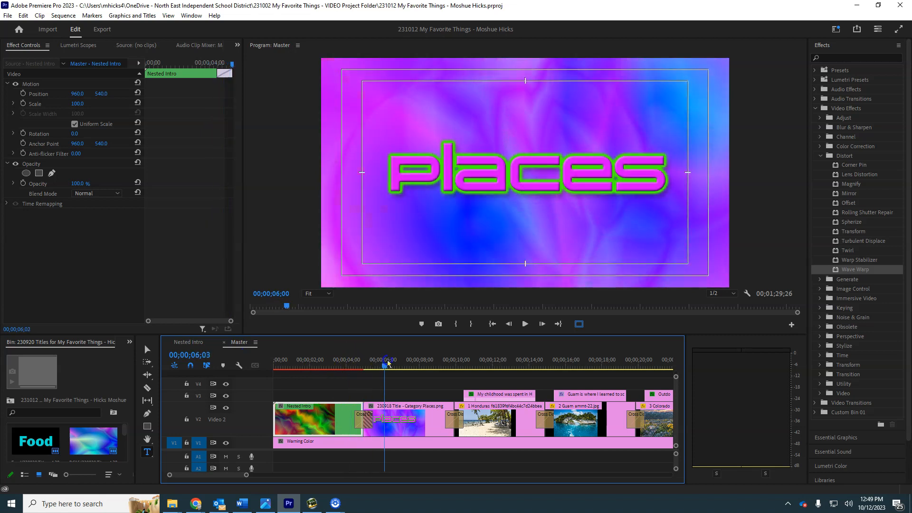
left_click(411, 426)
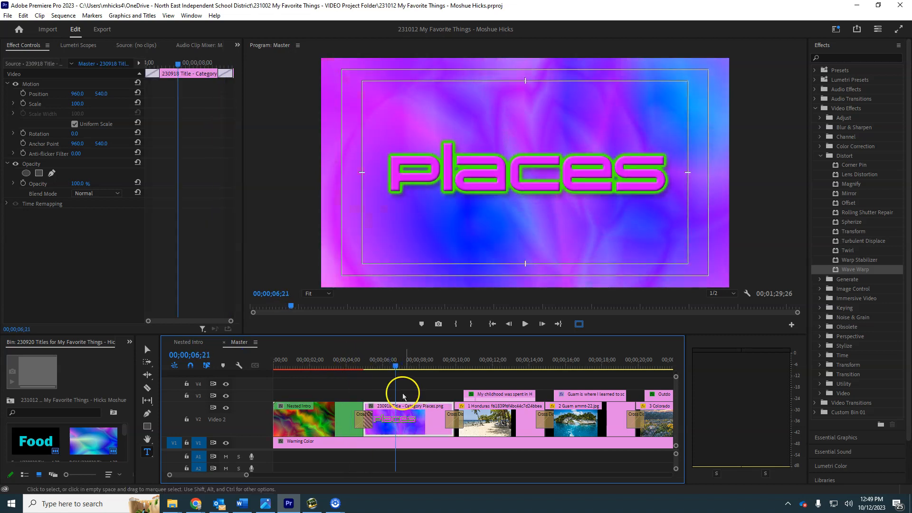
left_click_drag(176, 67, 160, 70)
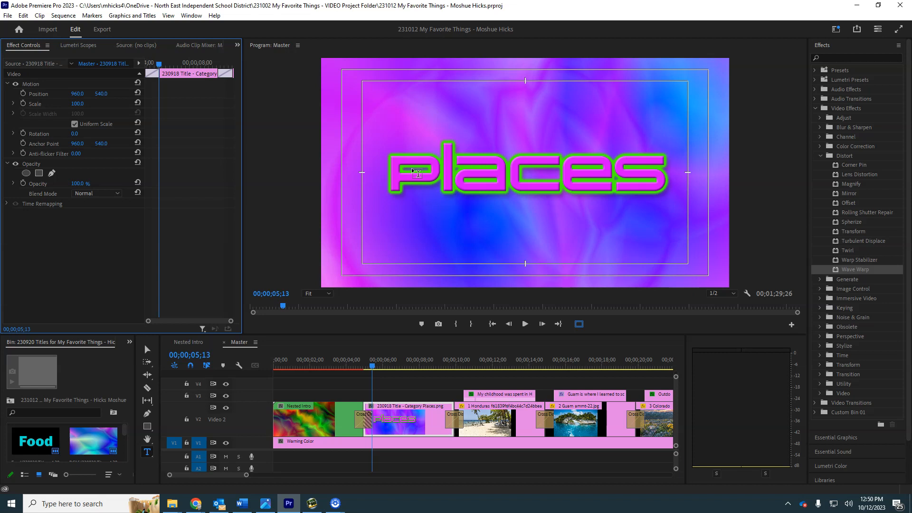
Step: In the Effects workspace, search the effects for "fast" and apply Fast Color Corrector to the Places title clip
left_click(836, 30)
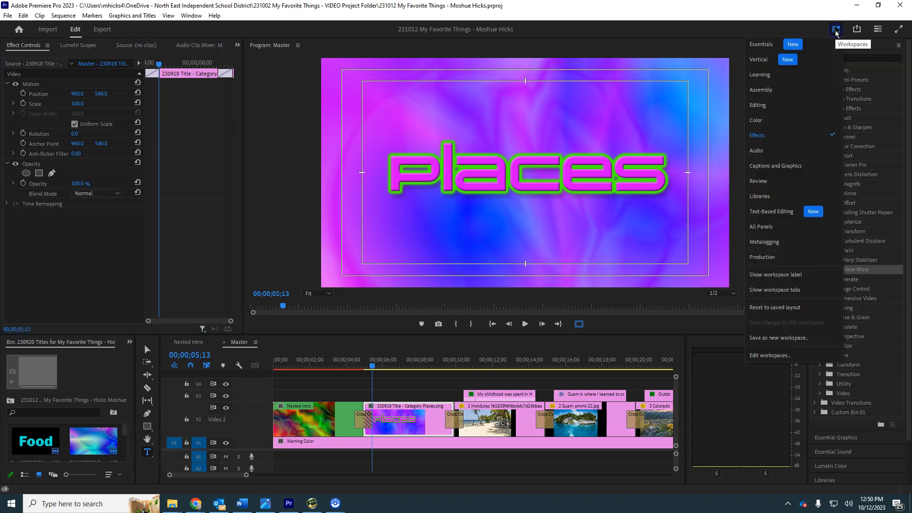
left_click(767, 135)
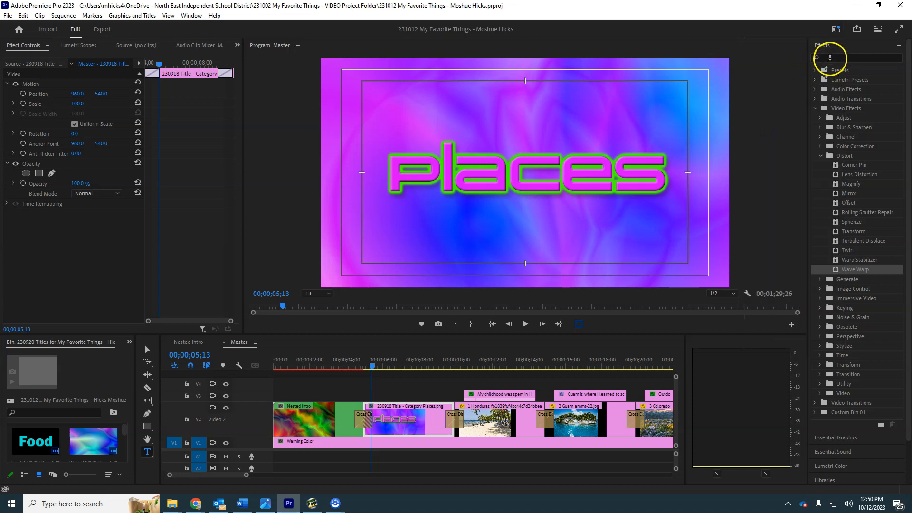
left_click(829, 57)
type("fa")
left_click(857, 165)
left_click_drag(857, 167, 635, 214)
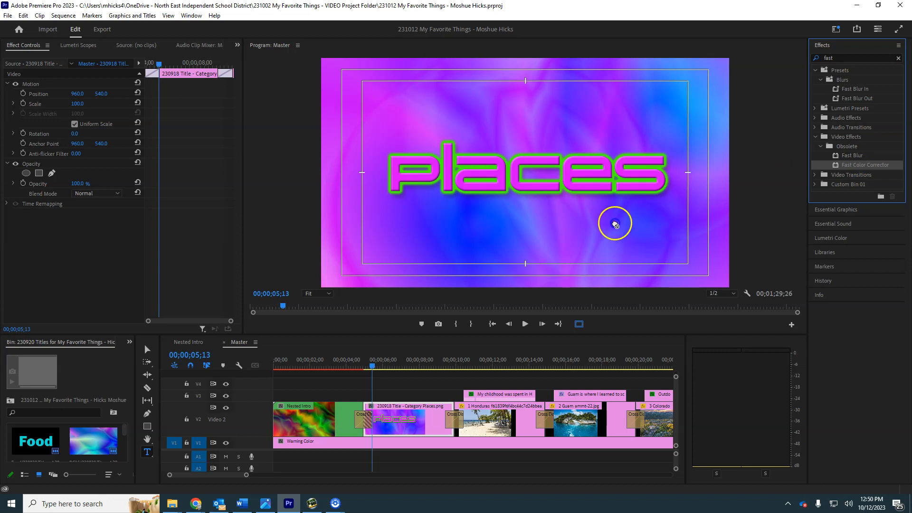
left_click_drag(483, 310, 410, 418)
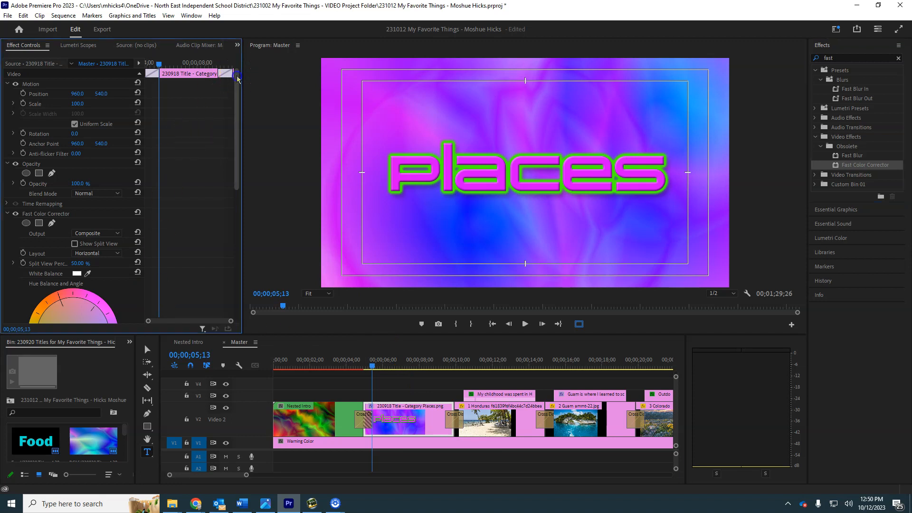
Step: Try shifting the Places title's colours with the Fast Color Corrector's Hue Angle and restore it to 0
scroll(75, 151, "down", 6)
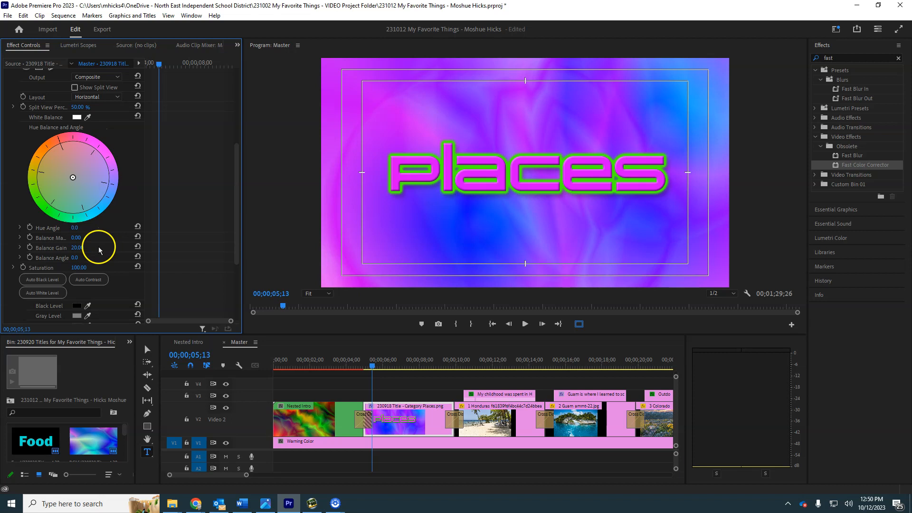
left_click(74, 229)
left_click_drag(78, 231, 225, 249)
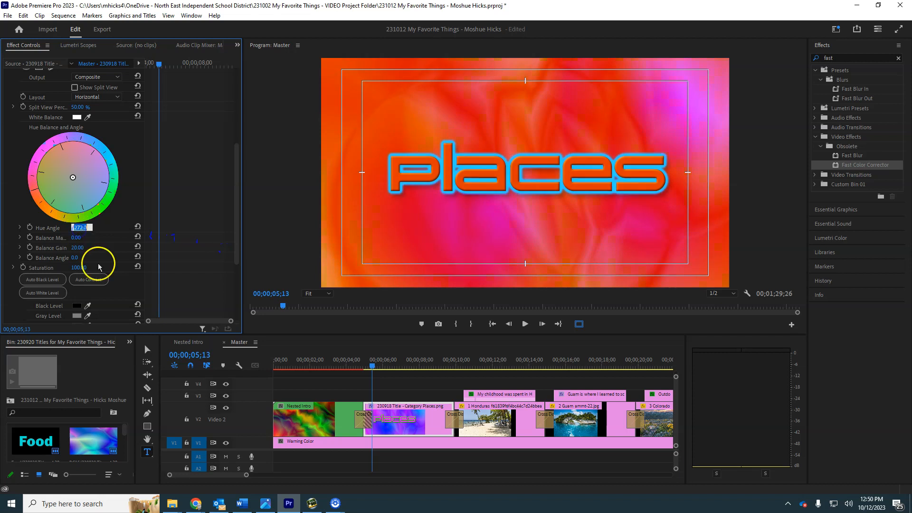
key("Return")
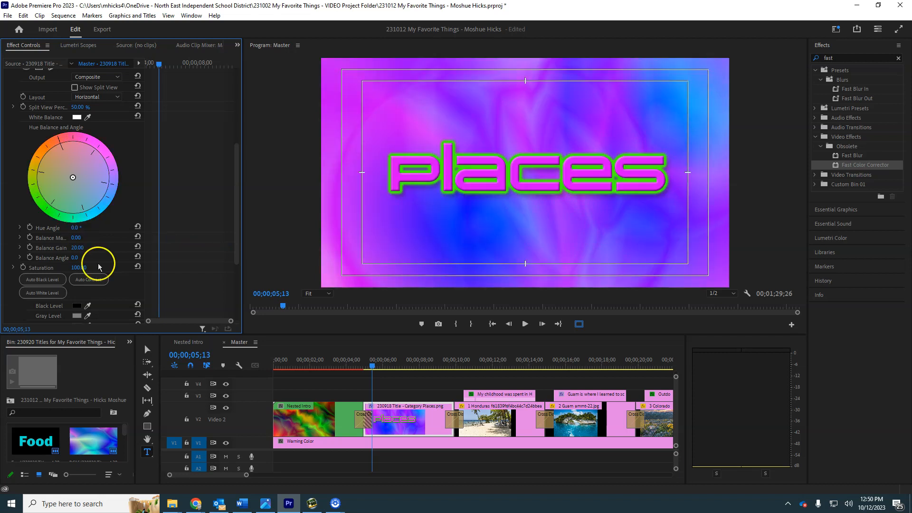
Step: Animate the Places title's Hue Angle with keyframes from 0 at 00;00;05;13 to 360 at 00;00;09;11
left_click(29, 228)
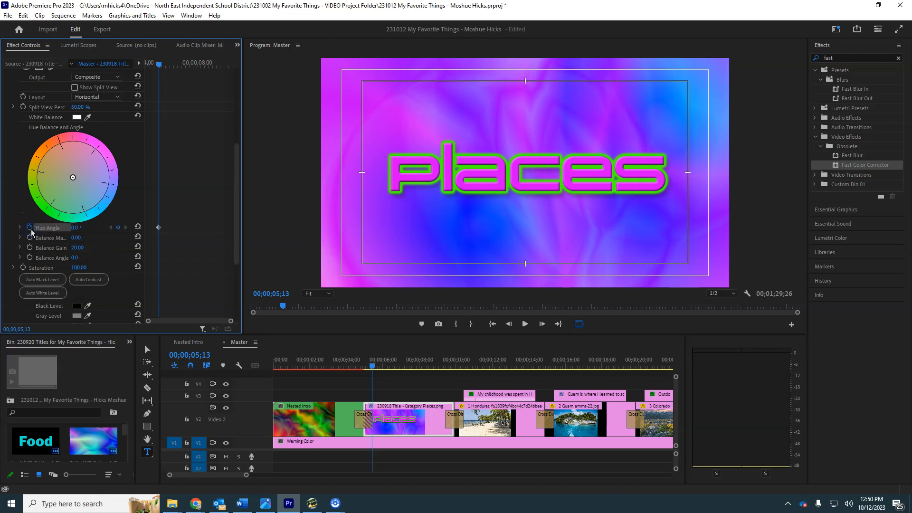
left_click_drag(237, 153, 218, 62)
left_click_drag(234, 98, 235, 181)
left_click(75, 195)
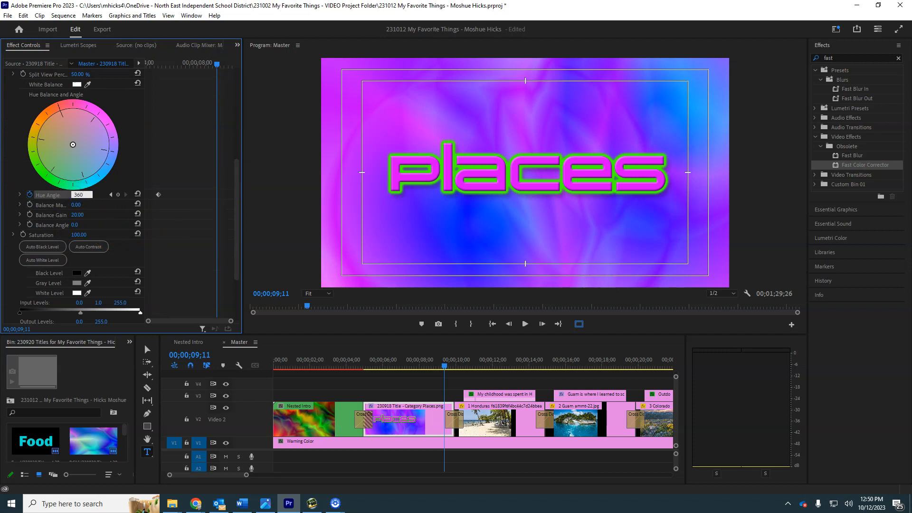
type("360")
key("Return")
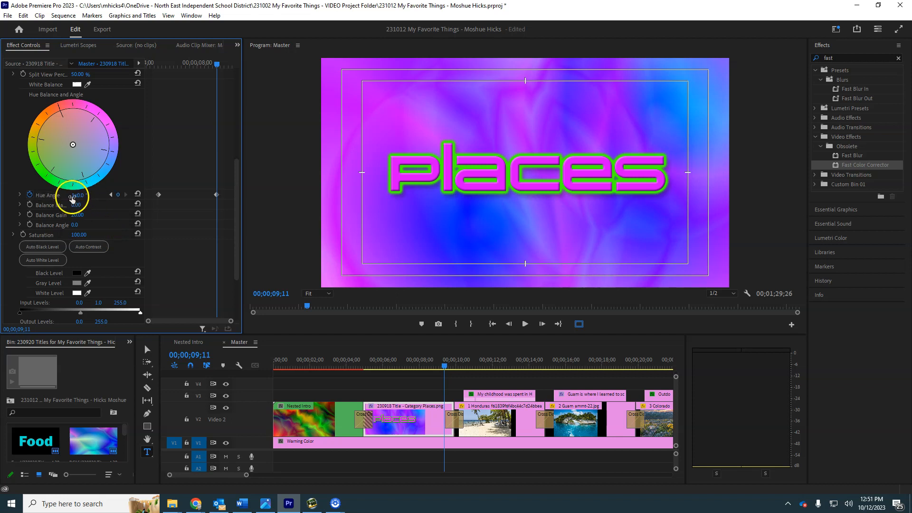
Step: Play the Places title from its first Hue Angle keyframe to preview the colour-cycling animation
left_click_drag(188, 63, 159, 73)
key("space")
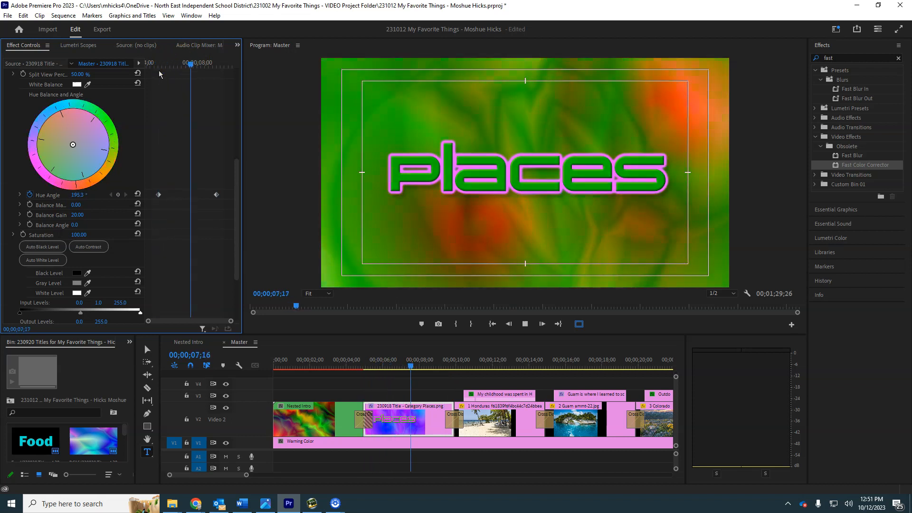
key("space")
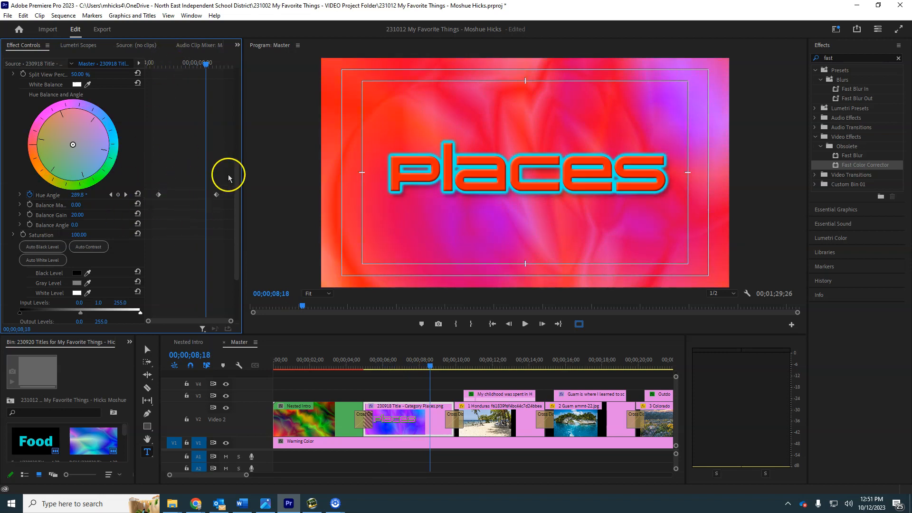
Step: Move the Places title's two Hue Angle keyframes outward to the very start and end of the clip
left_click_drag(237, 177, 237, 131)
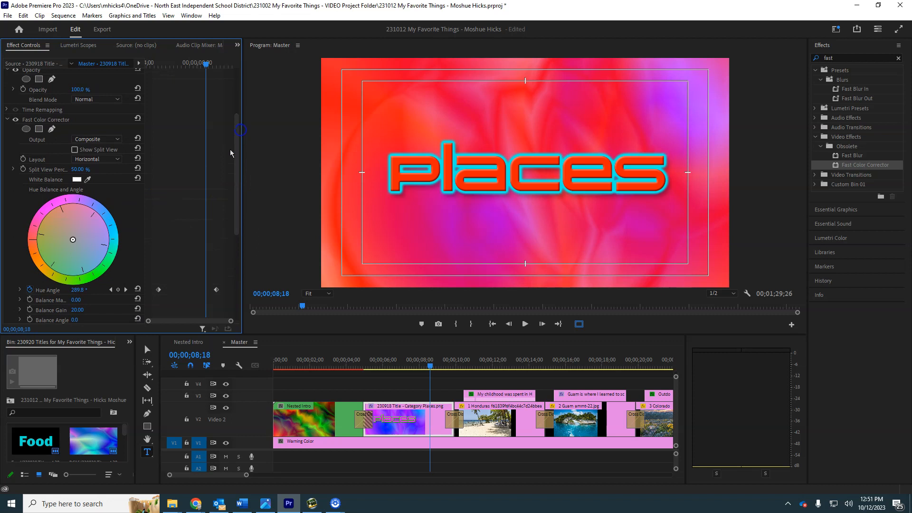
left_click_drag(158, 289, 143, 291)
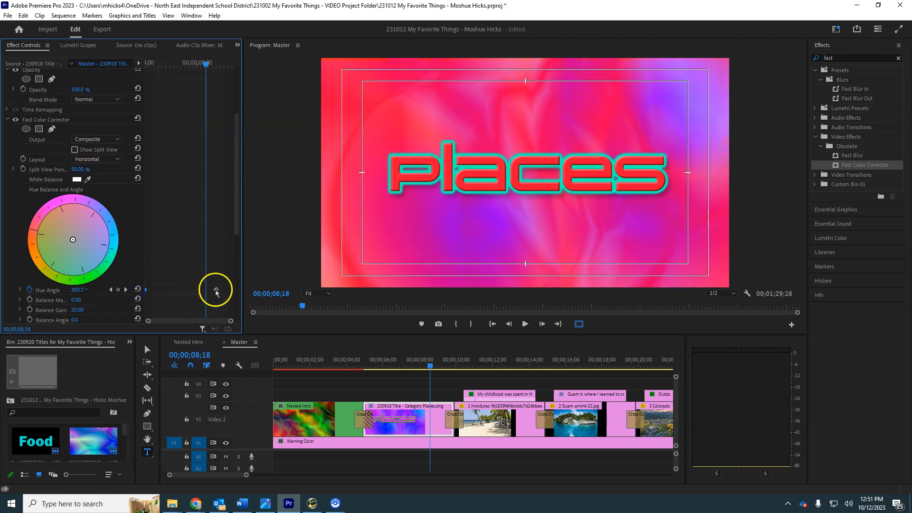
left_click_drag(216, 289, 234, 291)
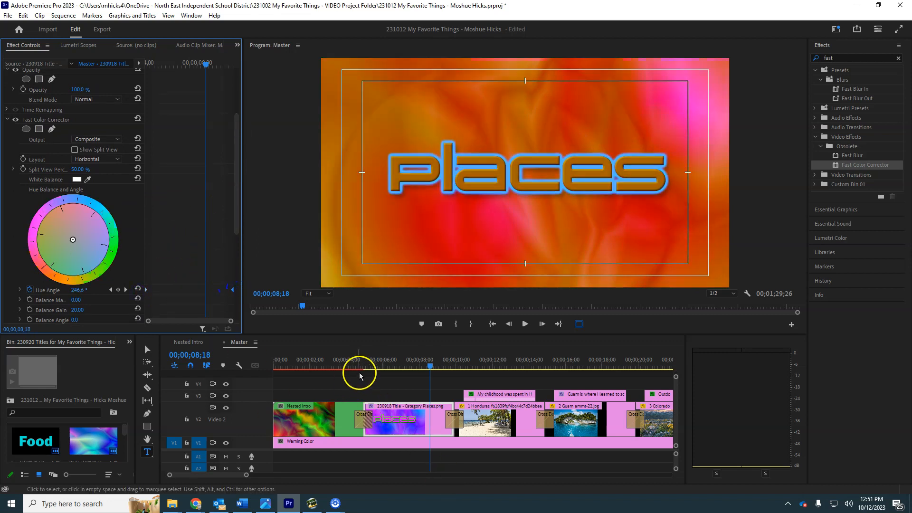
Step: Move the Honduras photo's Position and Scale keyframes out to the very start and end of its clip
left_click_drag(402, 366, 479, 341)
left_click(483, 407)
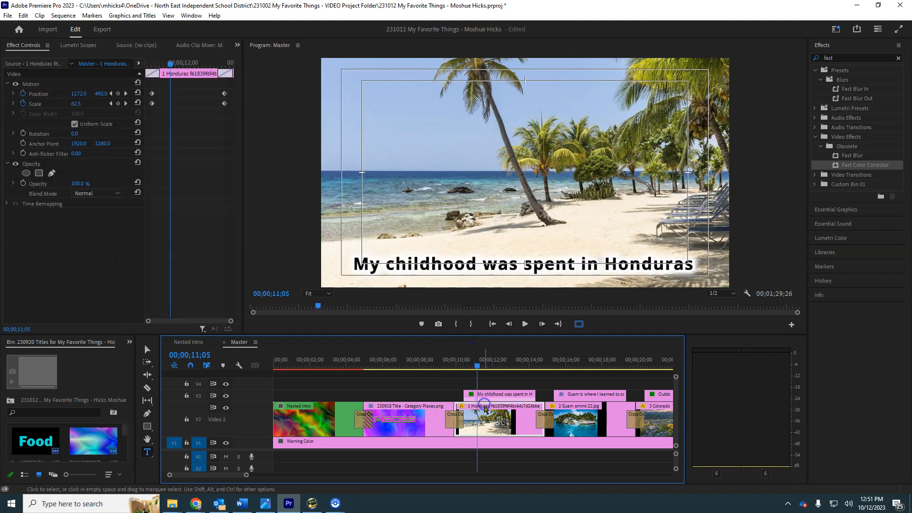
left_click_drag(474, 367, 464, 370)
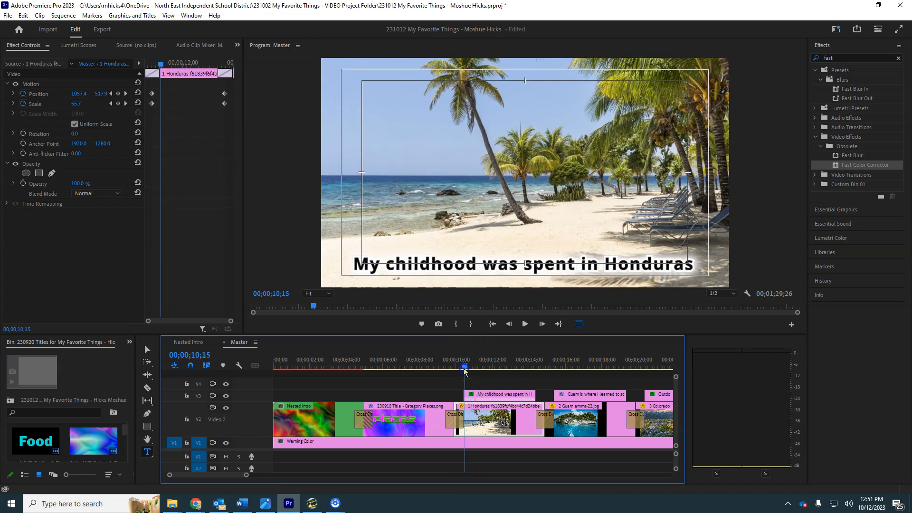
left_click(187, 87)
key("Delete")
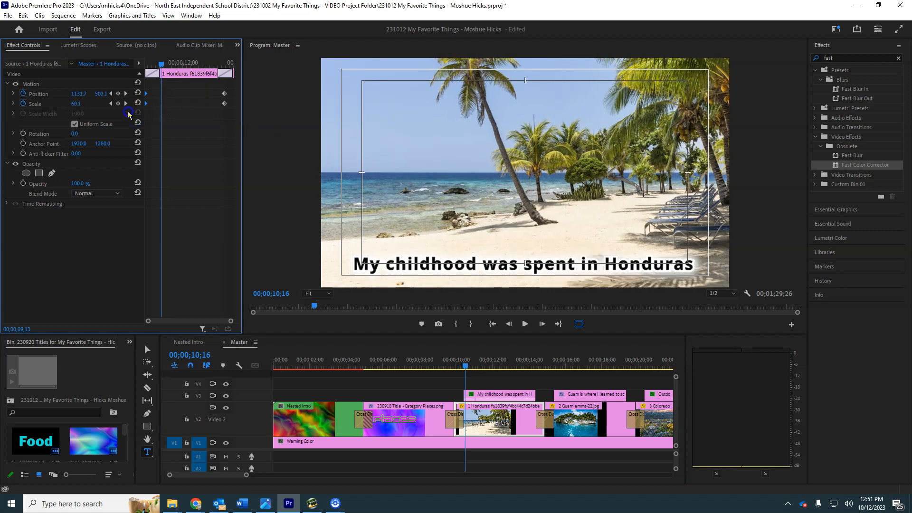
key("Delete")
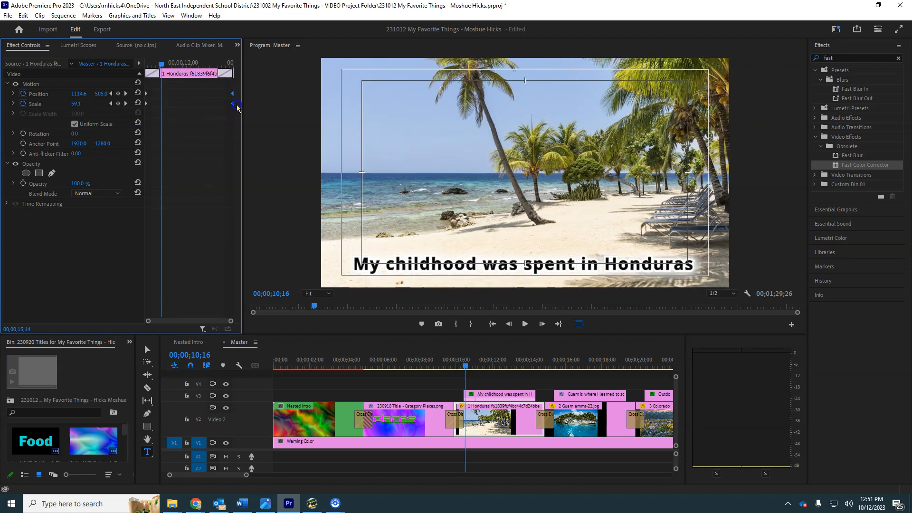
Step: Extend the Guam photo's Position and Scale keyframes to the clip's start and end, and check the image at 00;00;16;05
left_click(571, 412)
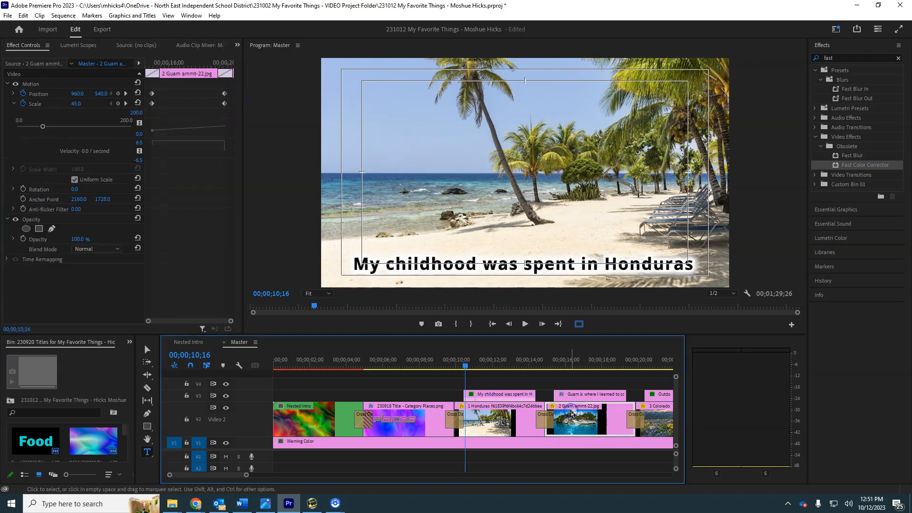
left_click(141, 120)
key("Delete")
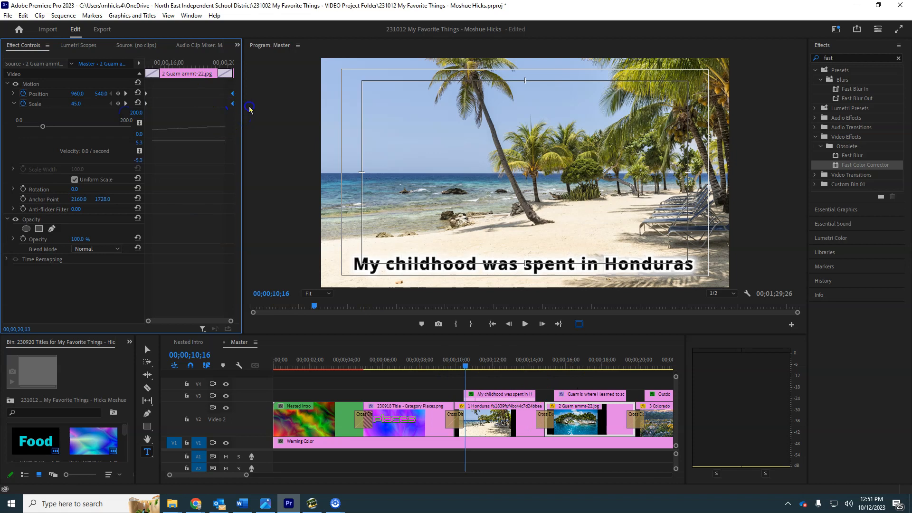
left_click(528, 354)
left_click_drag(528, 355, 570, 352)
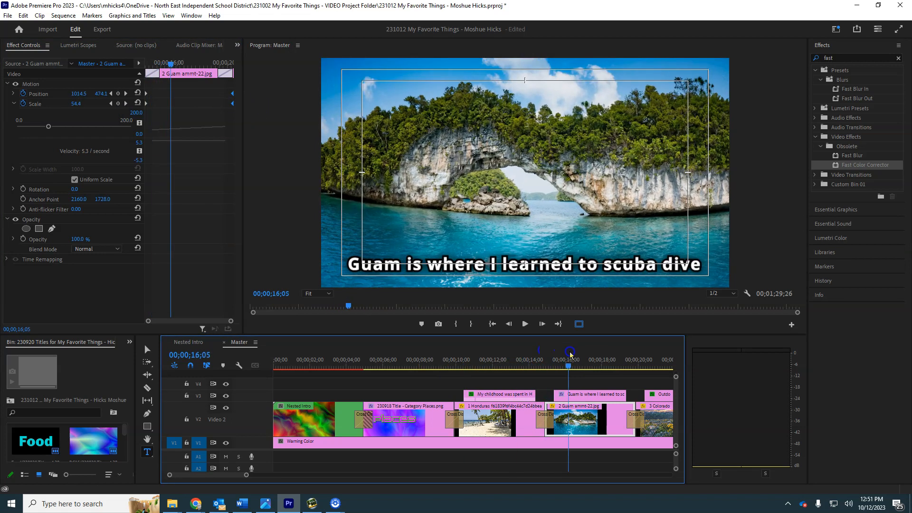
left_click(582, 411)
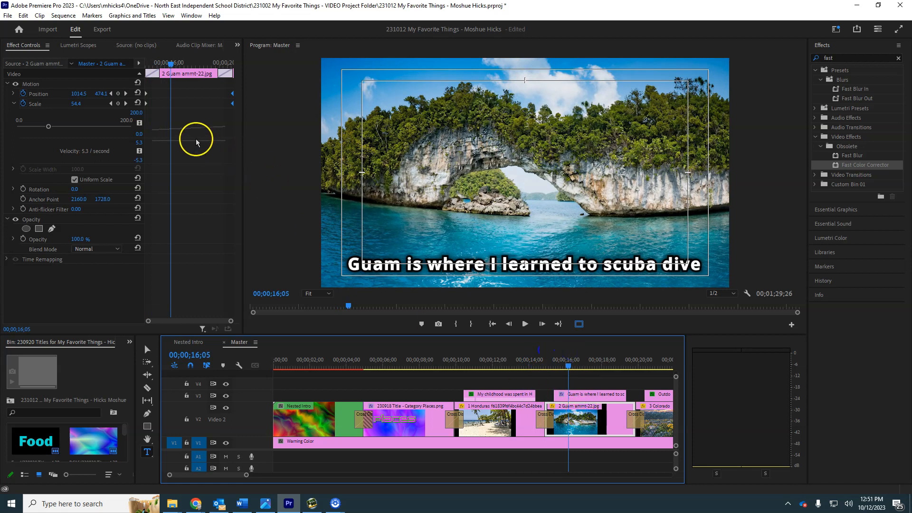
Step: Stretch the Colorado photo's Position and Scale animation by moving its keyframes to the clip's outer edges
left_click(663, 421)
left_click_drag(623, 359, 646, 359)
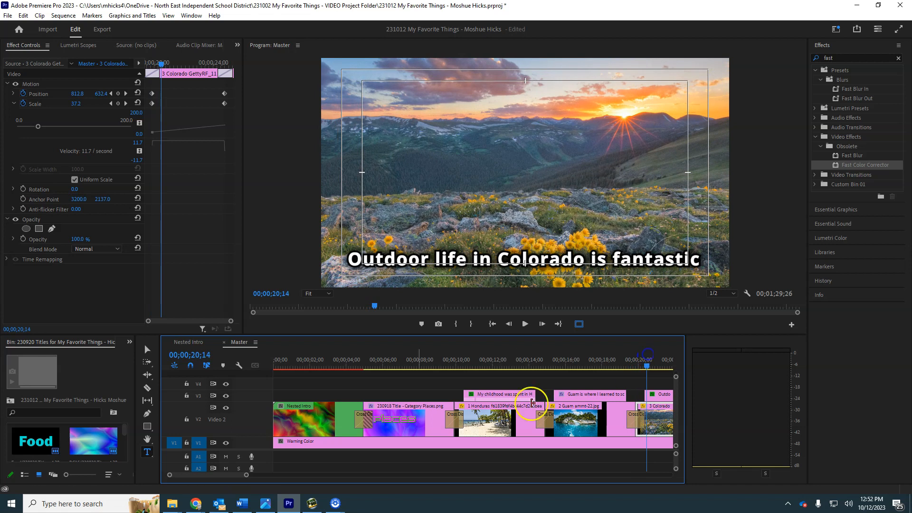
left_click_drag(156, 88, 133, 109)
left_click(202, 98)
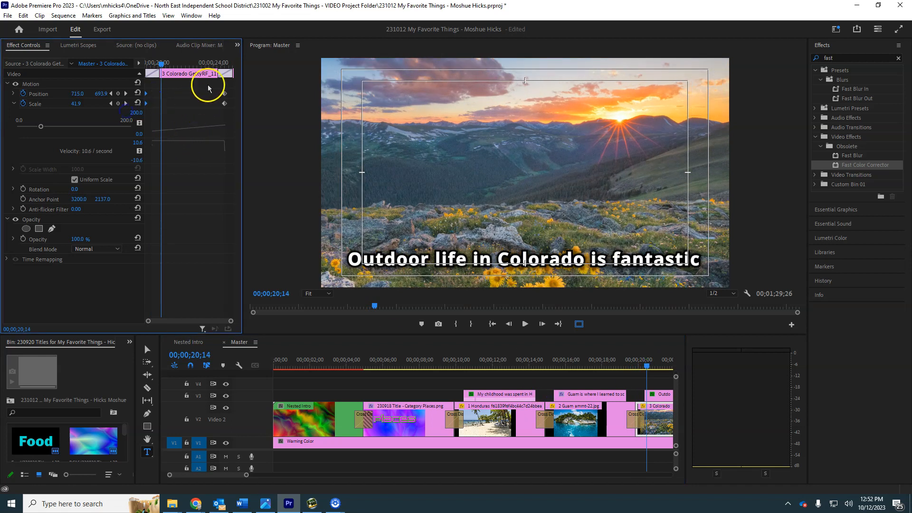
left_click_drag(223, 107, 247, 105)
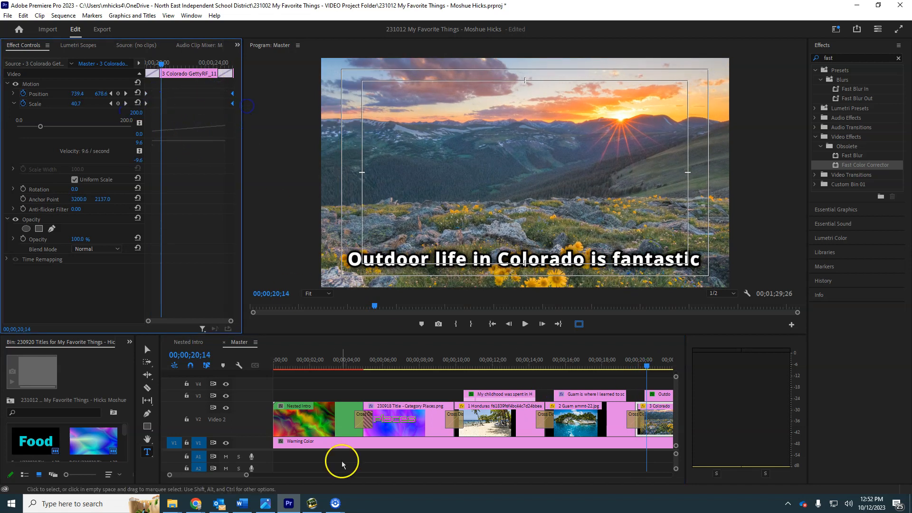
Step: Extend the Octopus photo's Position and Scale animation by moving its keyframes to the very start and end of the clip
left_click_drag(634, 355, 621, 371)
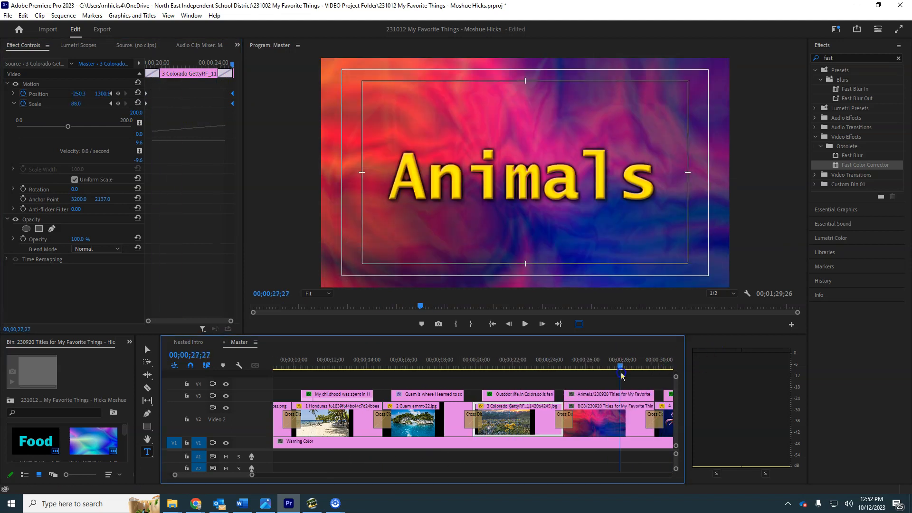
left_click_drag(532, 362, 503, 396)
left_click(533, 407)
left_click(512, 422)
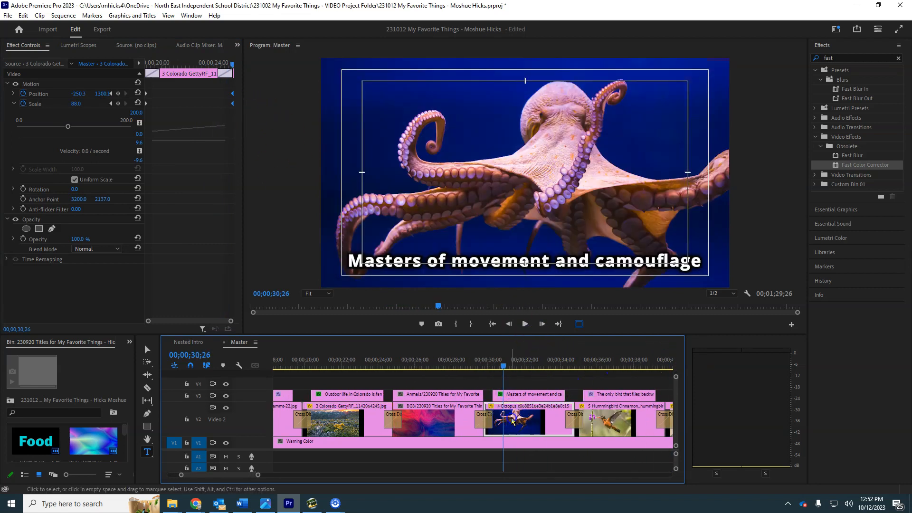
left_click(185, 101)
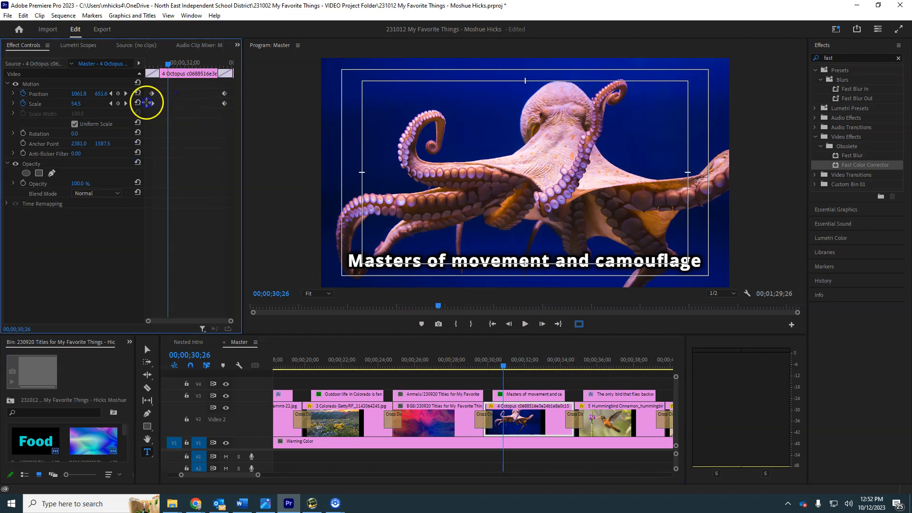
left_click_drag(153, 104, 115, 119)
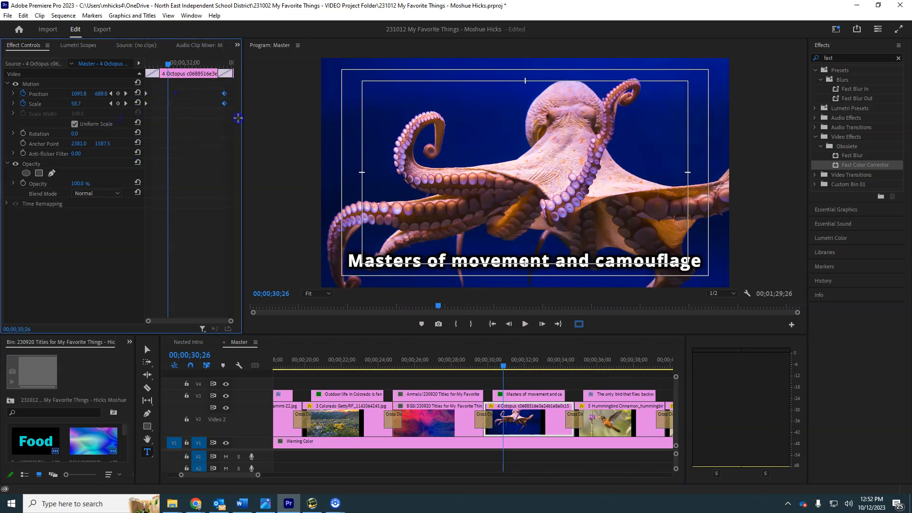
left_click_drag(226, 108, 241, 109)
Step: Move the Hummingbird photo's Position and Scale keyframes outward to the clip's start and end
left_click(621, 416)
left_click(156, 94)
left_click_drag(152, 104, 127, 114)
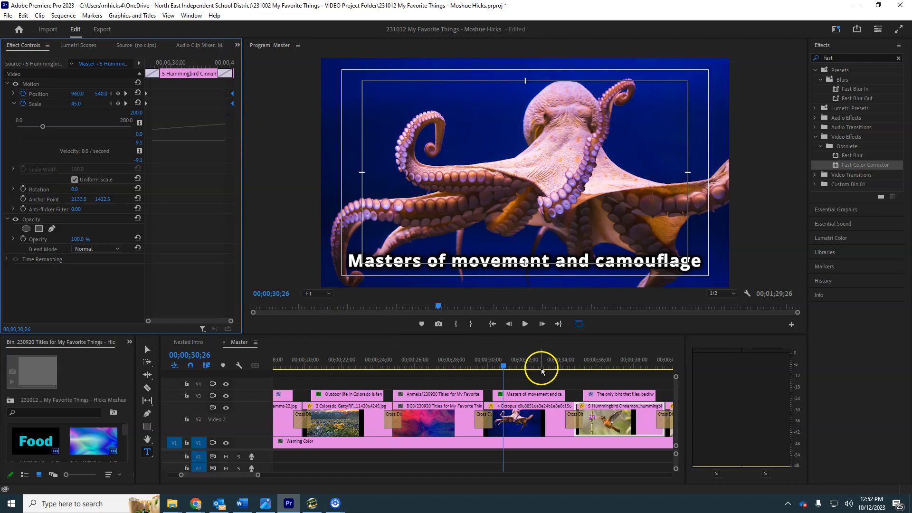
Step: Apply the Fast Color Corrector effect to the background clip beneath the Animals title
left_click(433, 352)
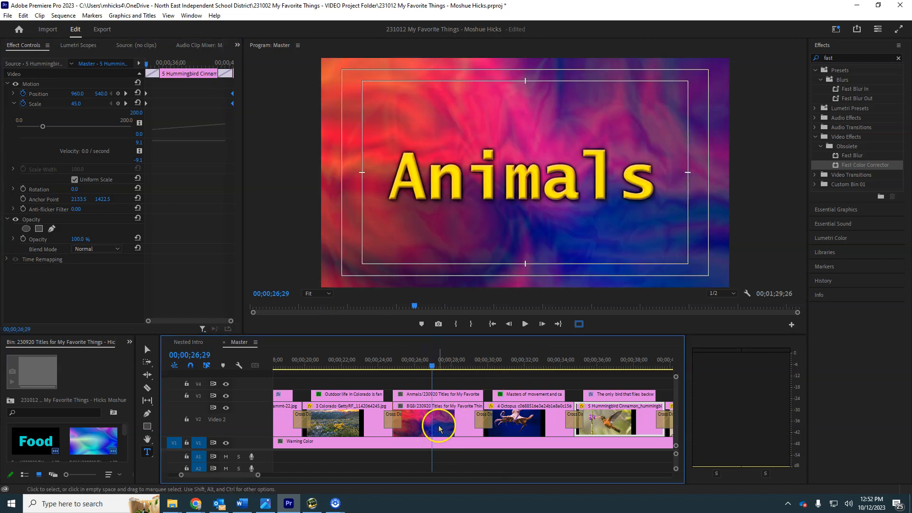
left_click(421, 423)
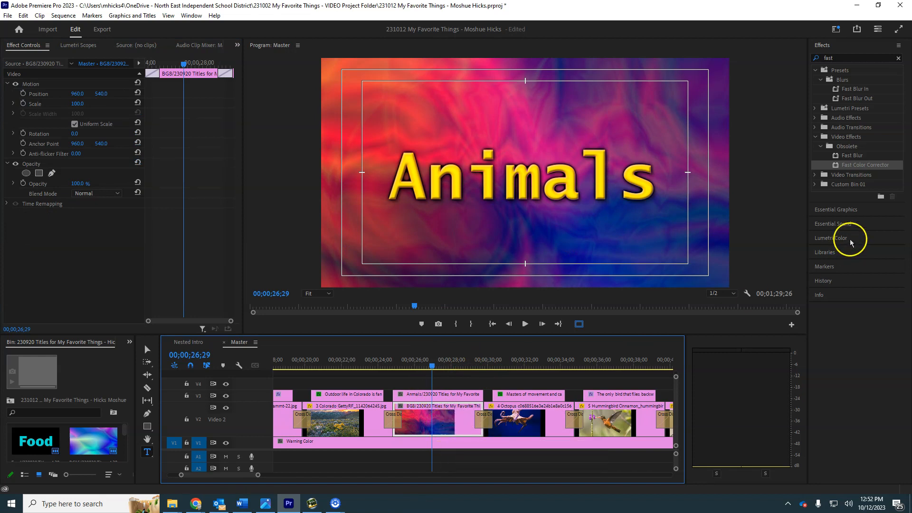
left_click_drag(843, 165, 449, 415)
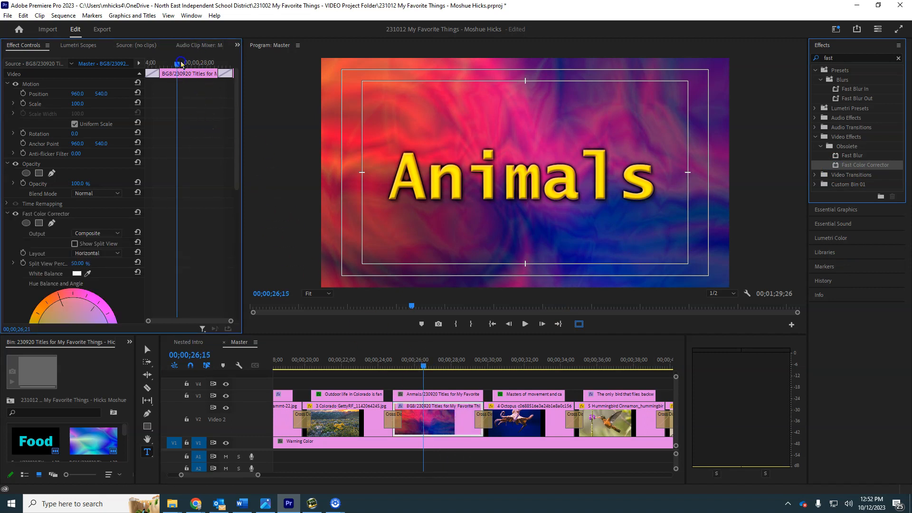
Step: Keyframe the Animals background's Hue Angle from 0 at the clip start to 360 at 00;00;29;23, and play the colour animation
left_click_drag(182, 64, 131, 84)
scroll(40, 257, "down", 5)
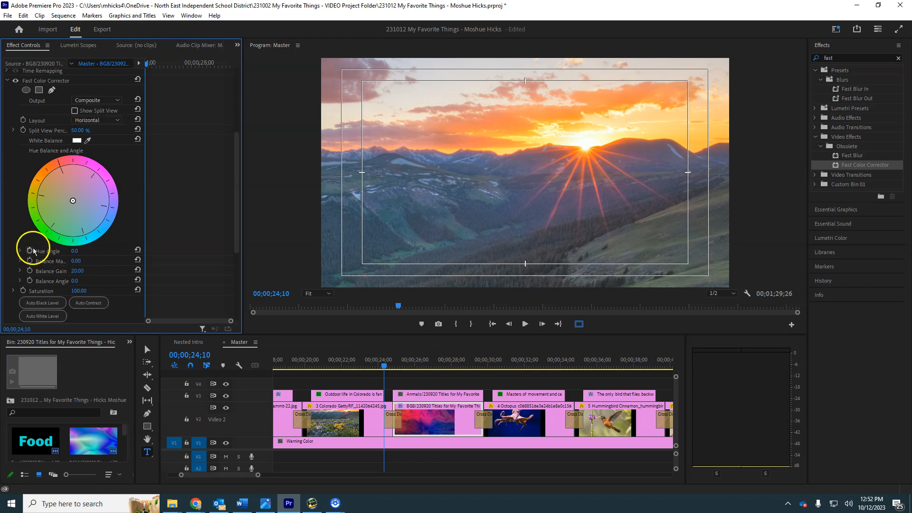
key("End")
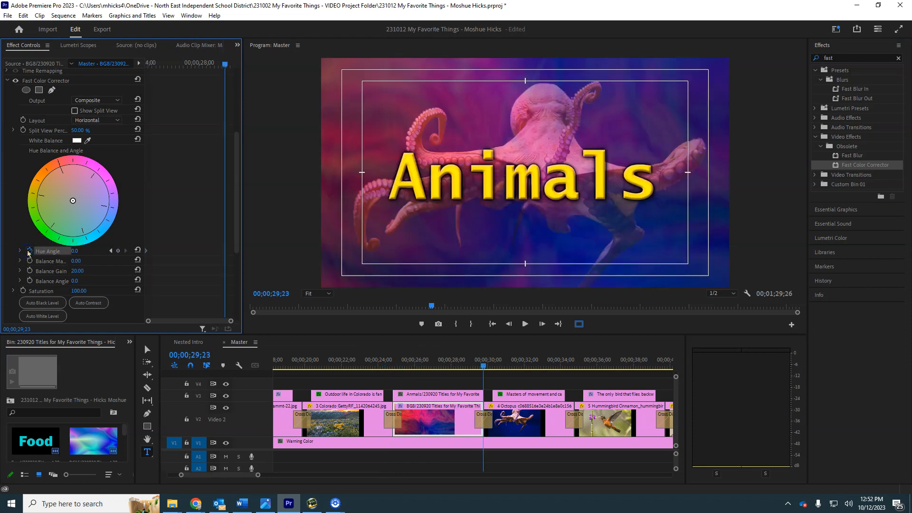
type("360")
key("Return")
left_click_drag(224, 63, 128, 91)
key("space")
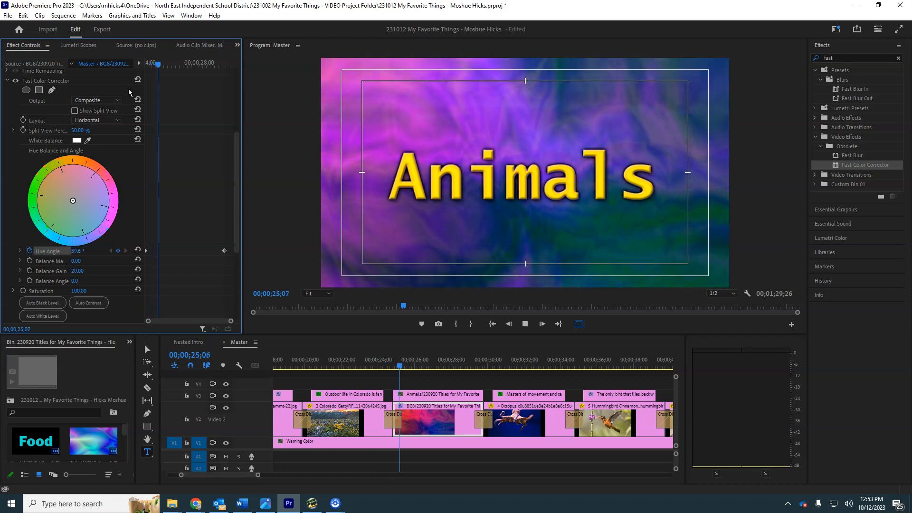